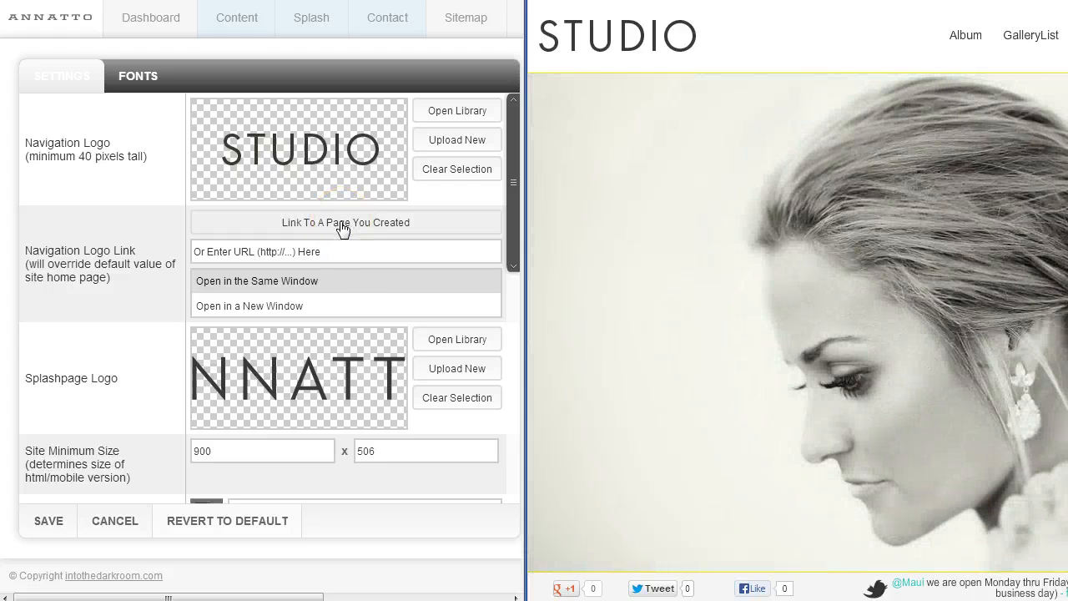
Examine the navigation logo link options and test where the STUDIO logo leads on the site
left_click(349, 254)
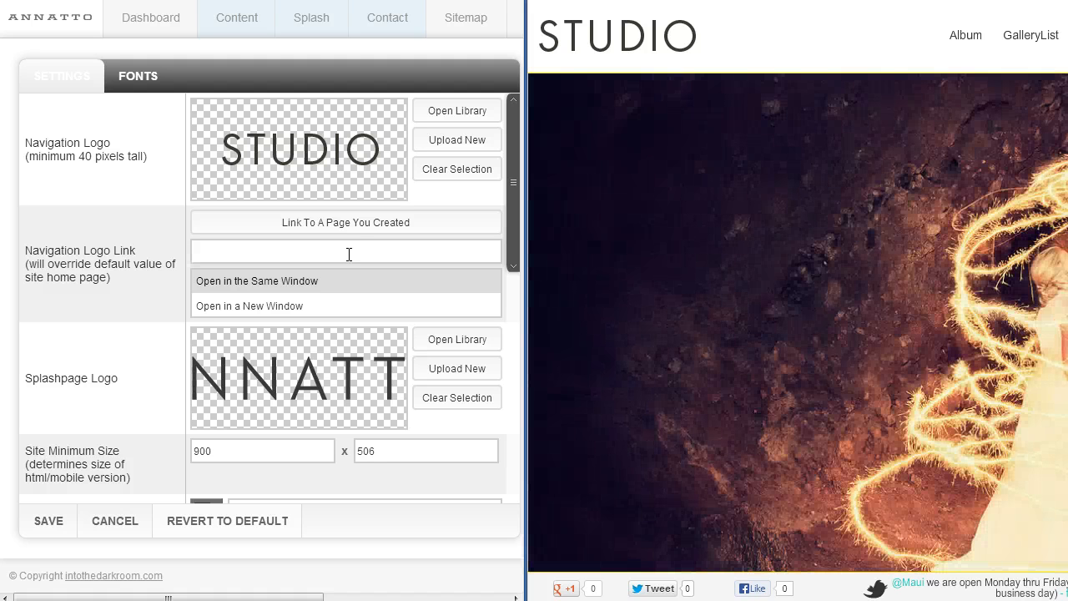
left_click(354, 284)
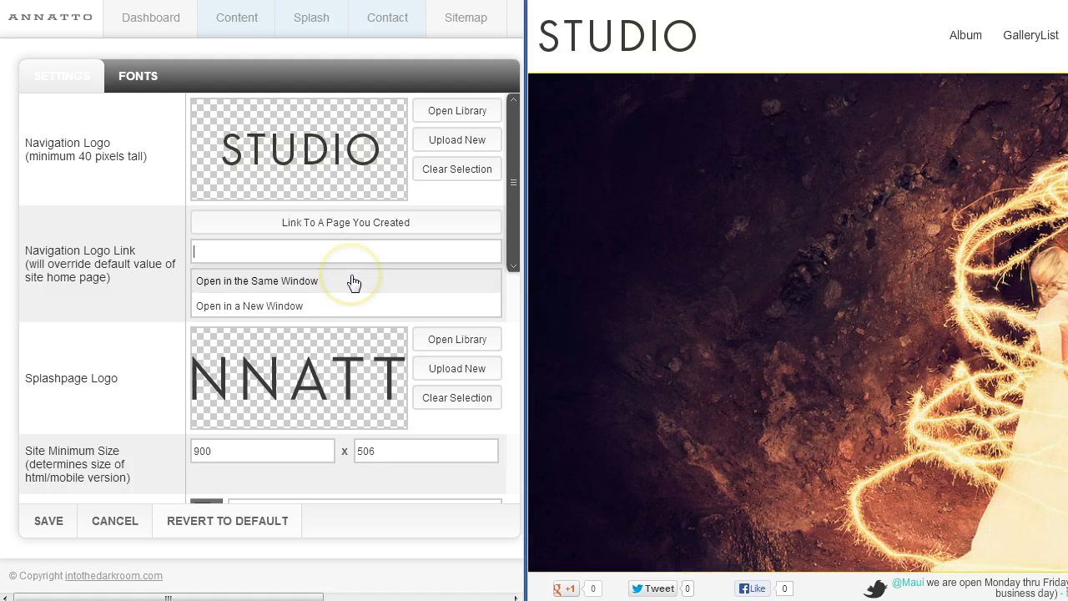
left_click(285, 307)
left_click(622, 36)
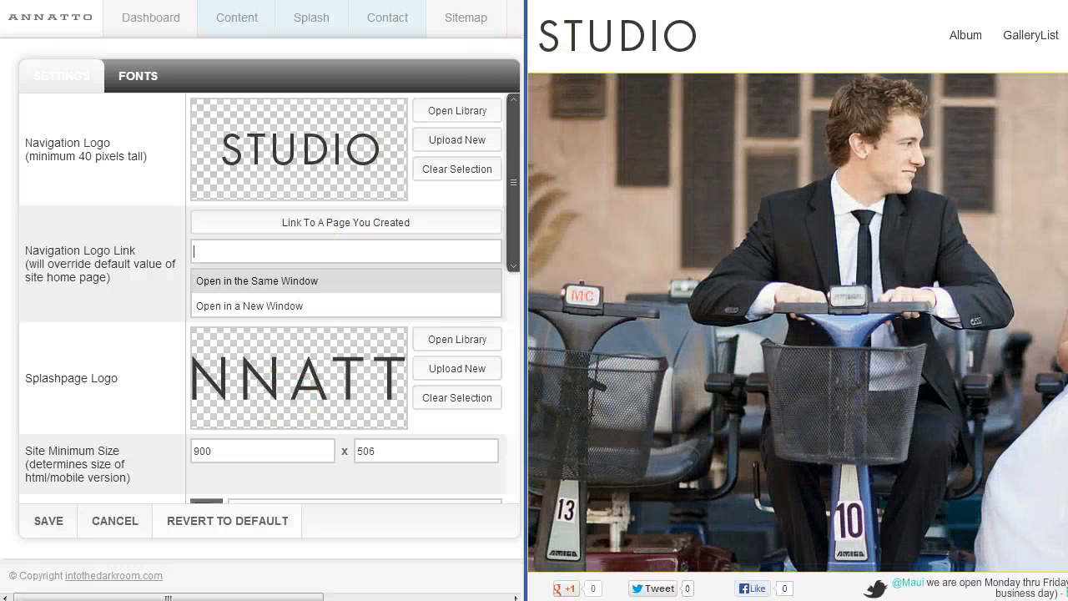
left_click(616, 35)
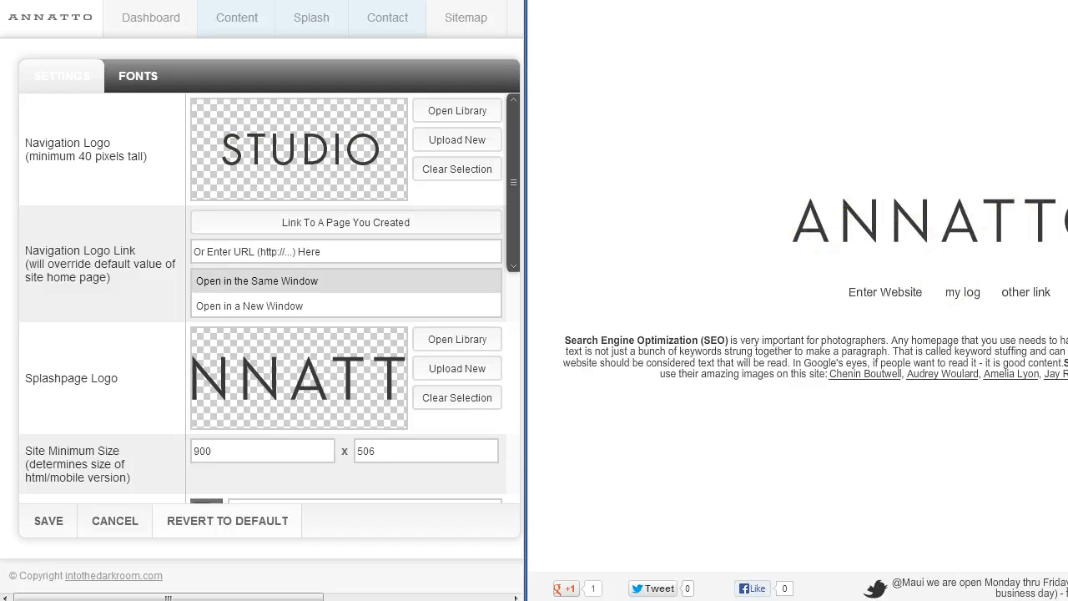
key("alt+Left")
left_click(669, 30)
Bring the color settings into view and open the Album page on the site to check the body background color
left_click_drag(512, 227, 517, 292)
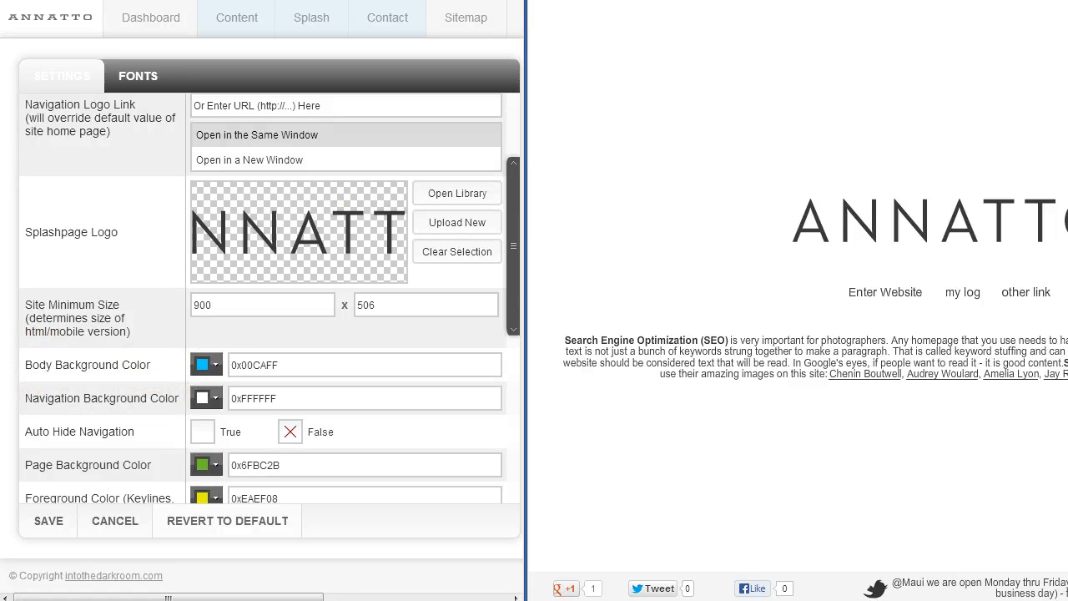
key("ctrl+Tab")
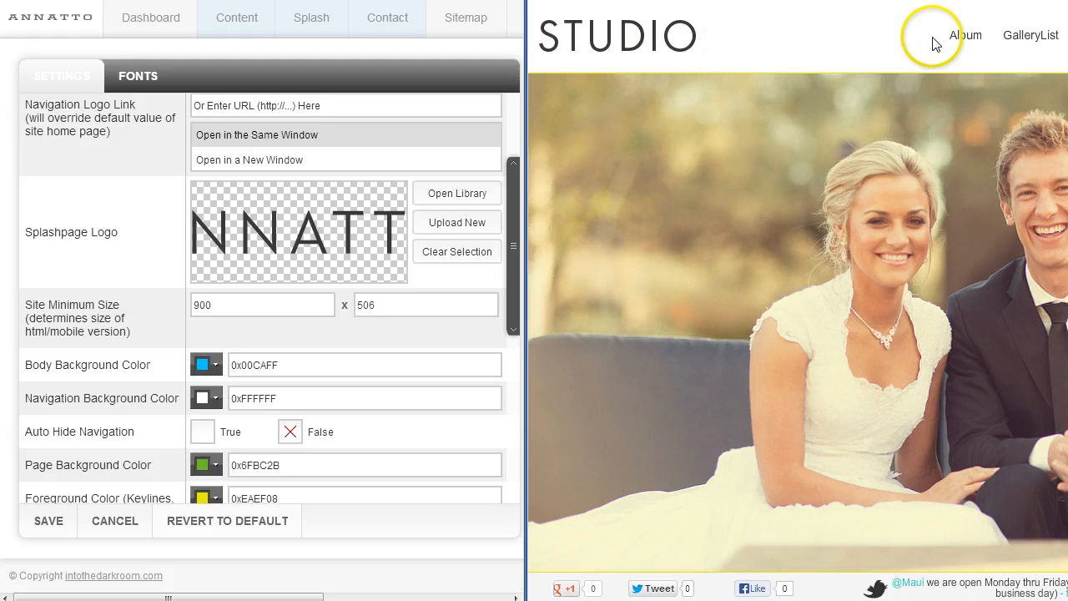
left_click(966, 38)
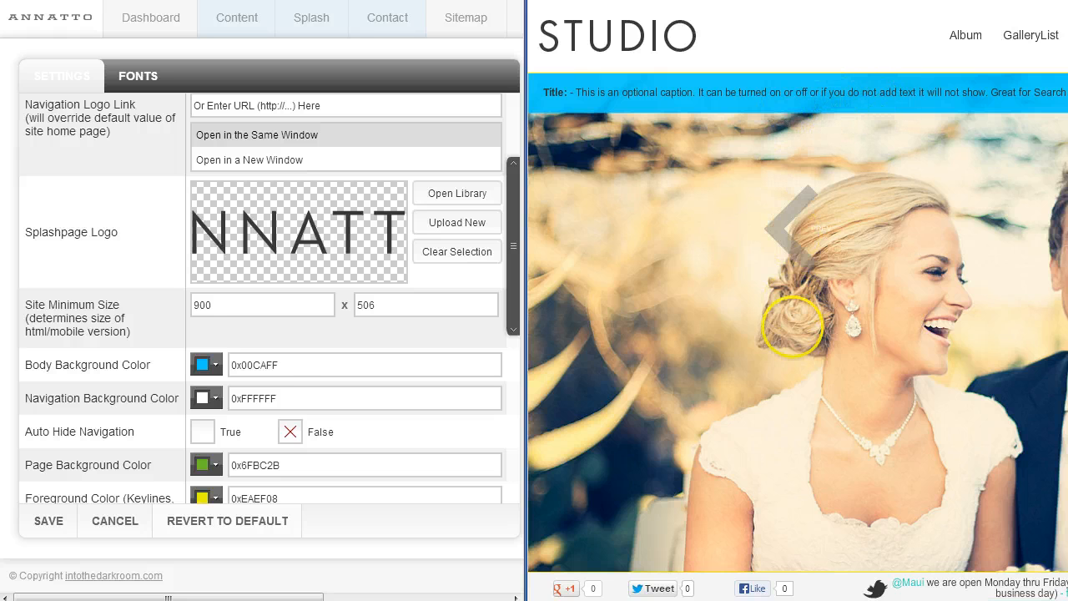
Copy the navigation background value 0xFFFFFF into Body Background Color, save, and check the site
left_click_drag(282, 398, 221, 416)
key("ctrl+c")
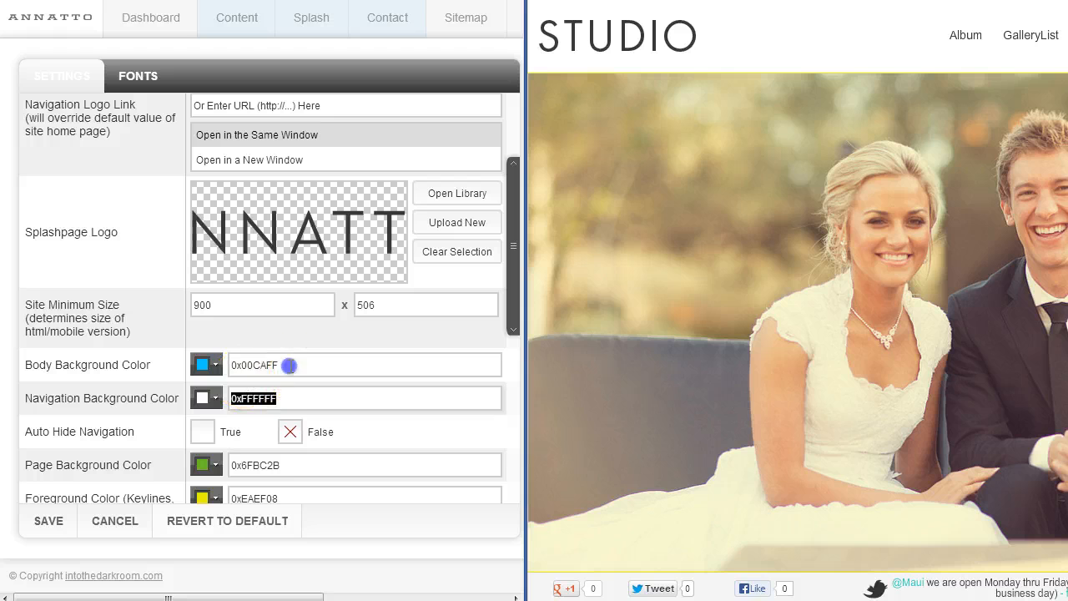
left_click_drag(292, 365, 219, 370)
key("ctrl+v")
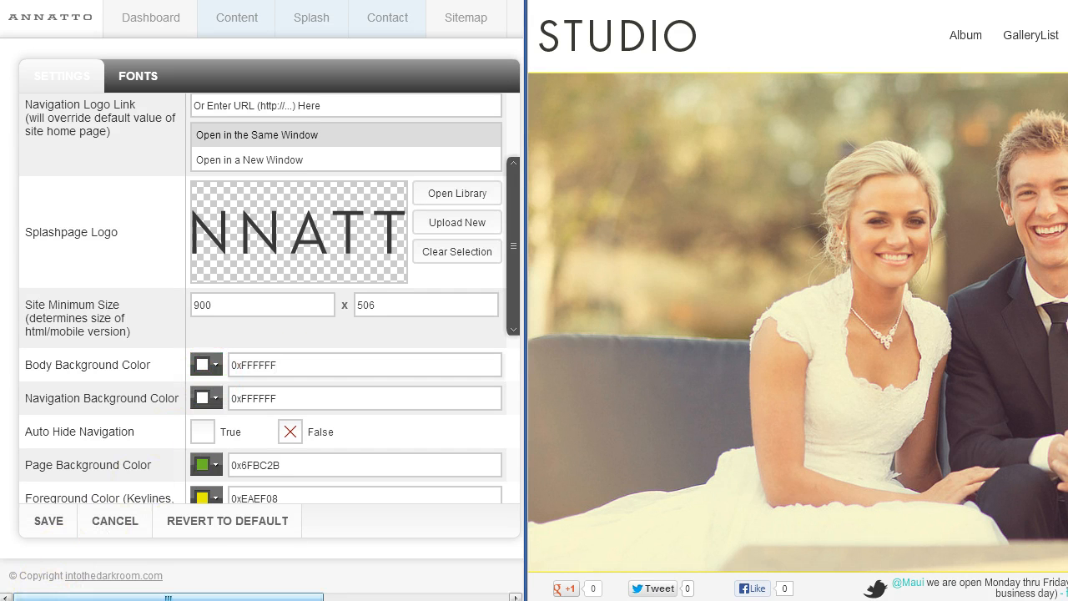
left_click(52, 526)
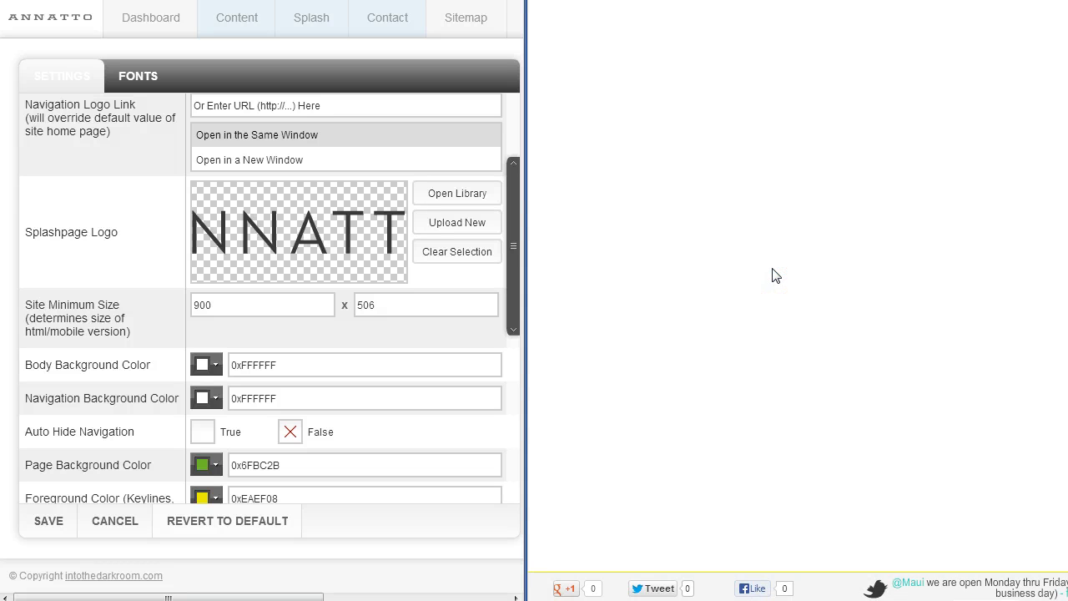
left_click(772, 269)
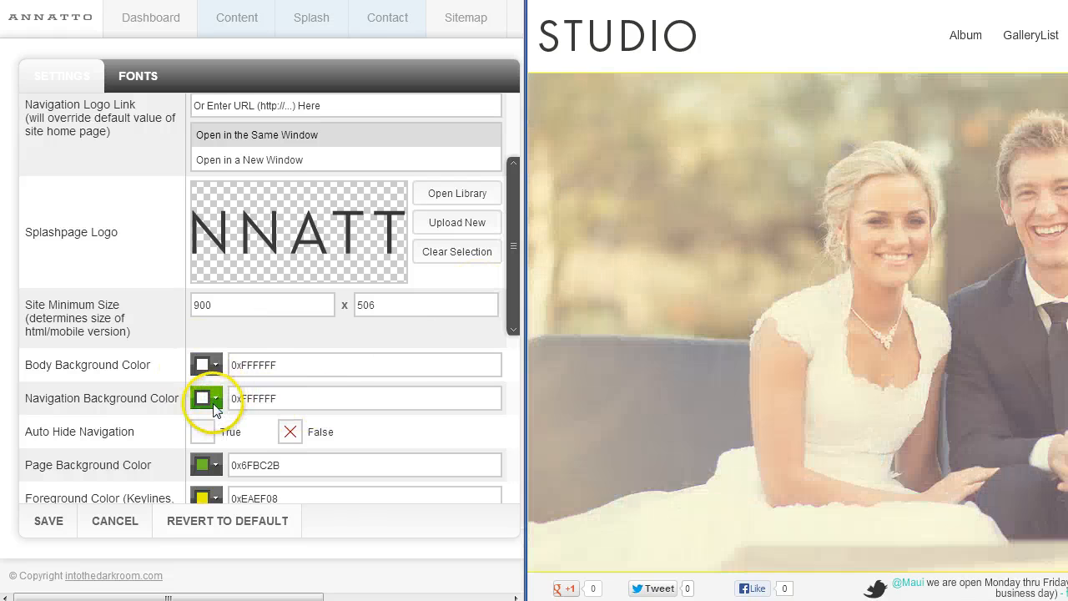
Save Auto Hide Navigation as True to test the hidden menu on the site, and save it back as False
left_click(214, 400)
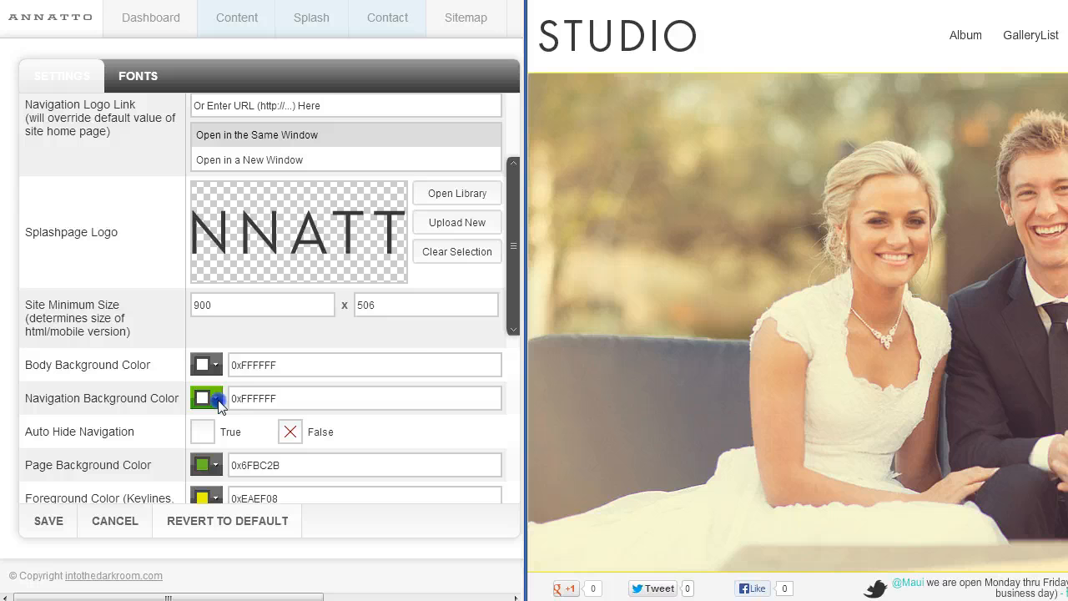
left_click(278, 399)
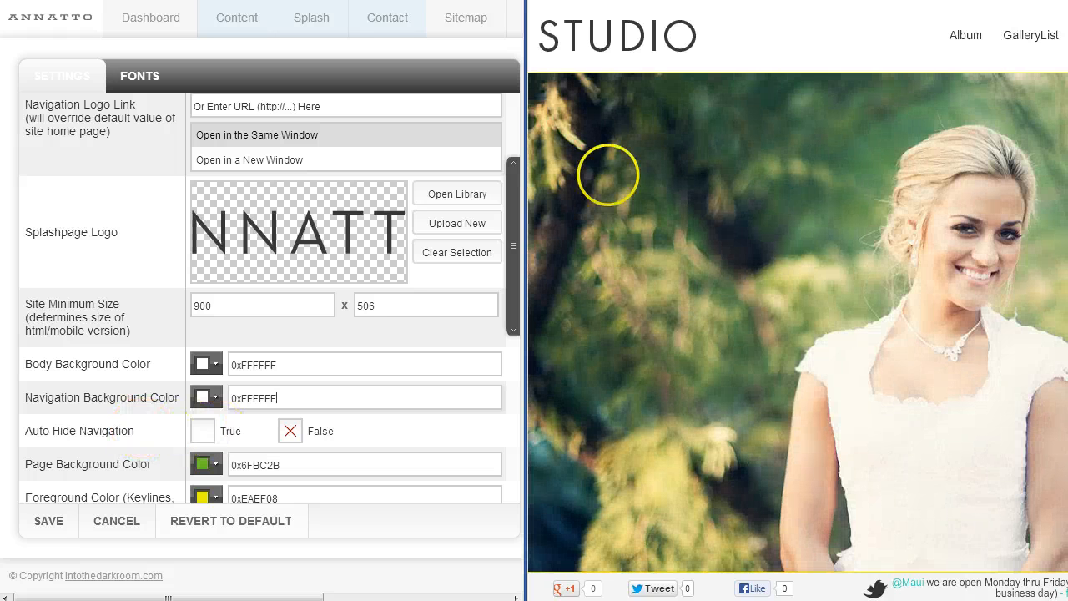
left_click(203, 432)
left_click(50, 521)
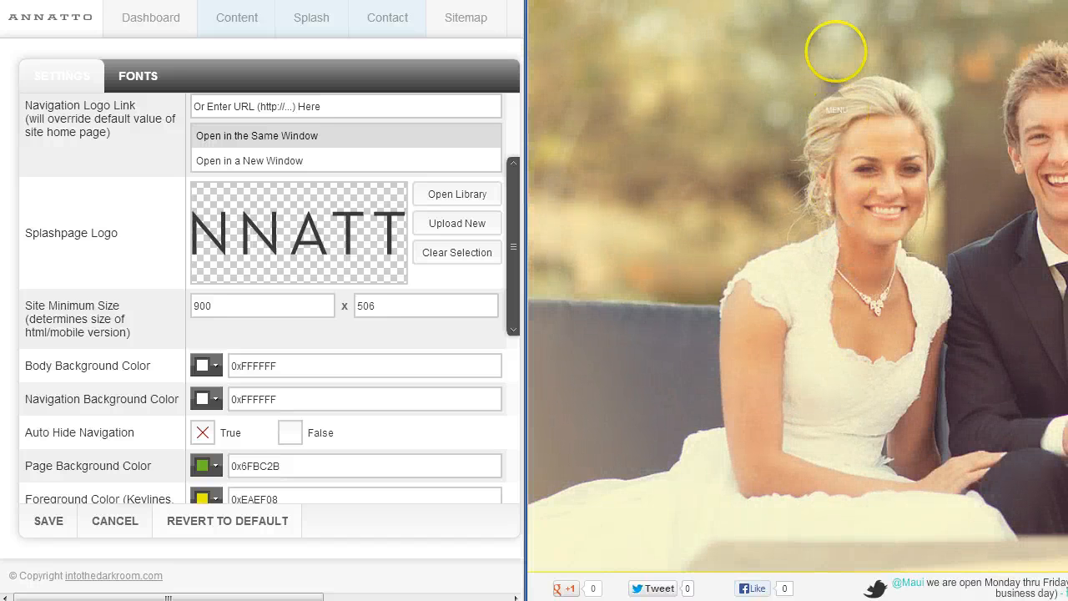
mouse_move(835, 51)
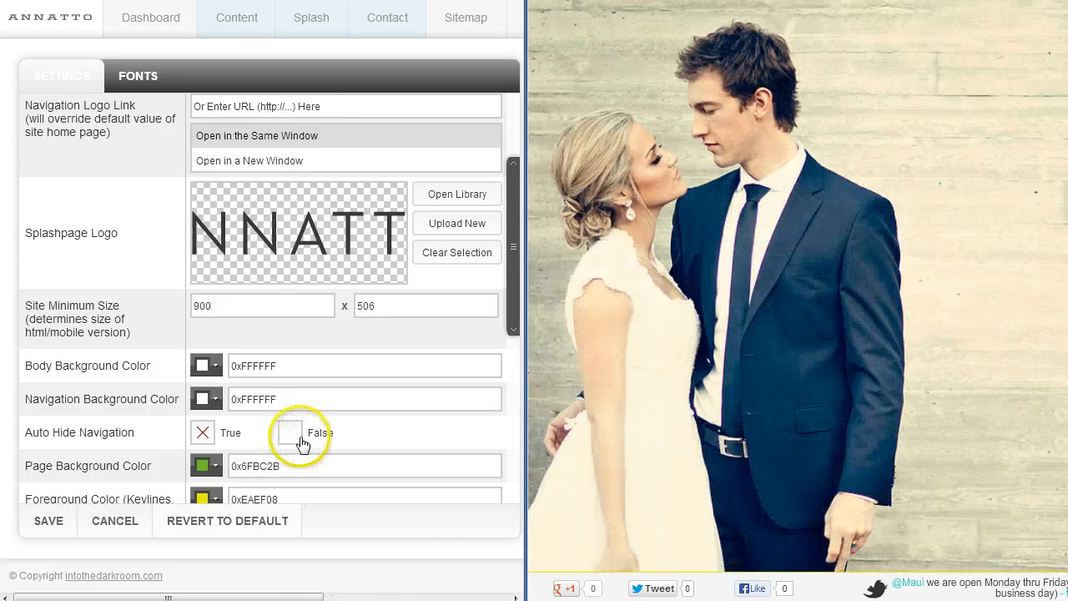
left_click(292, 433)
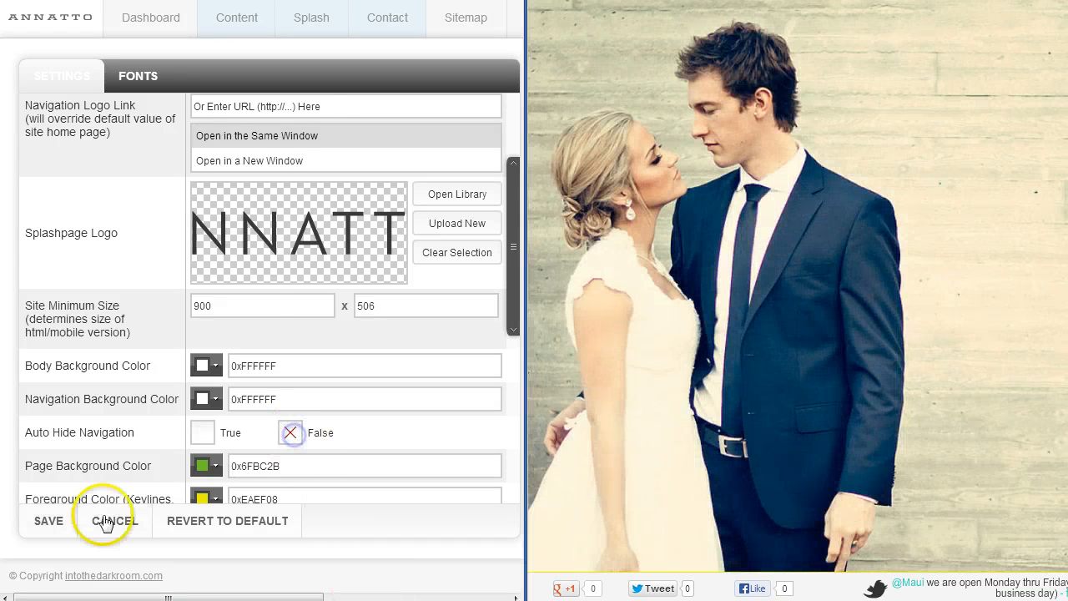
left_click(50, 521)
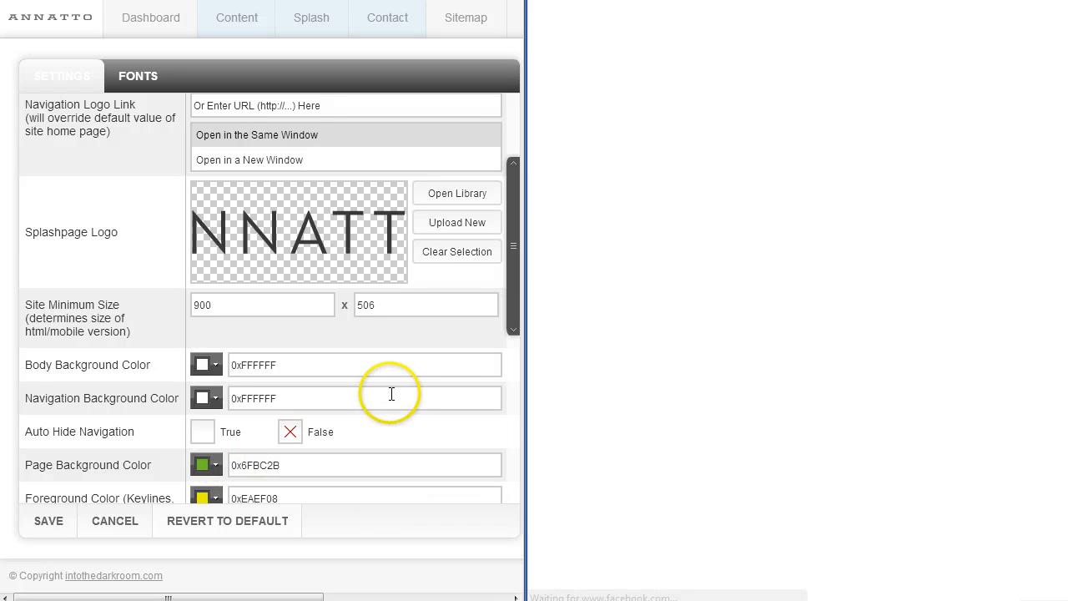
Open the InfoPage Multiple Images page on the site to examine its page background and keylines
left_click_drag(513, 262, 502, 375)
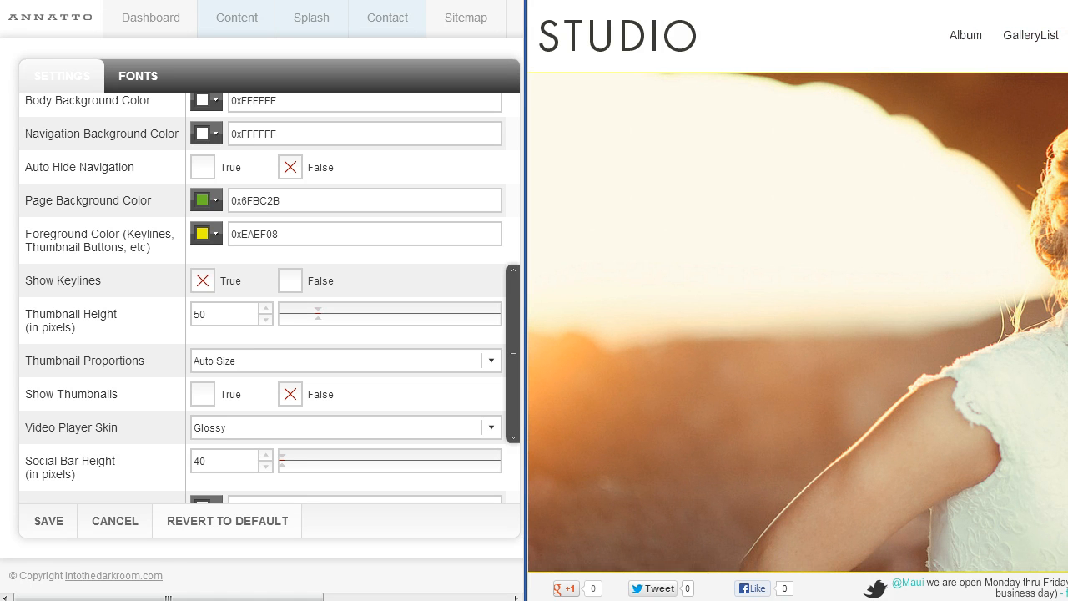
left_click(1065, 53)
left_click(1060, 37)
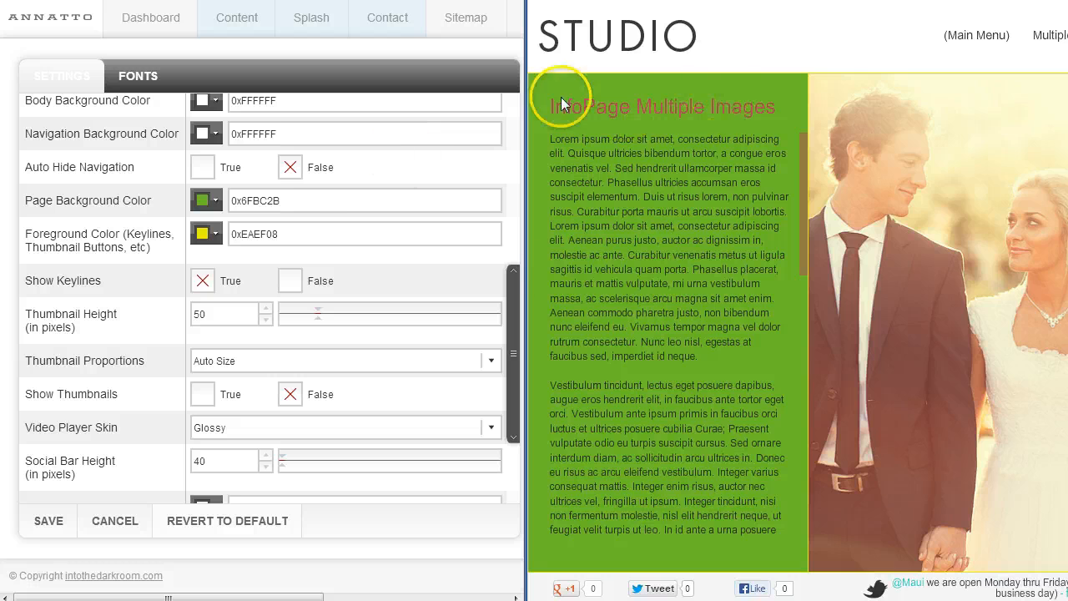
Set both Page Background Color and Foreground Color to 0xFFFFFF, save, and check the info page
left_click(222, 193)
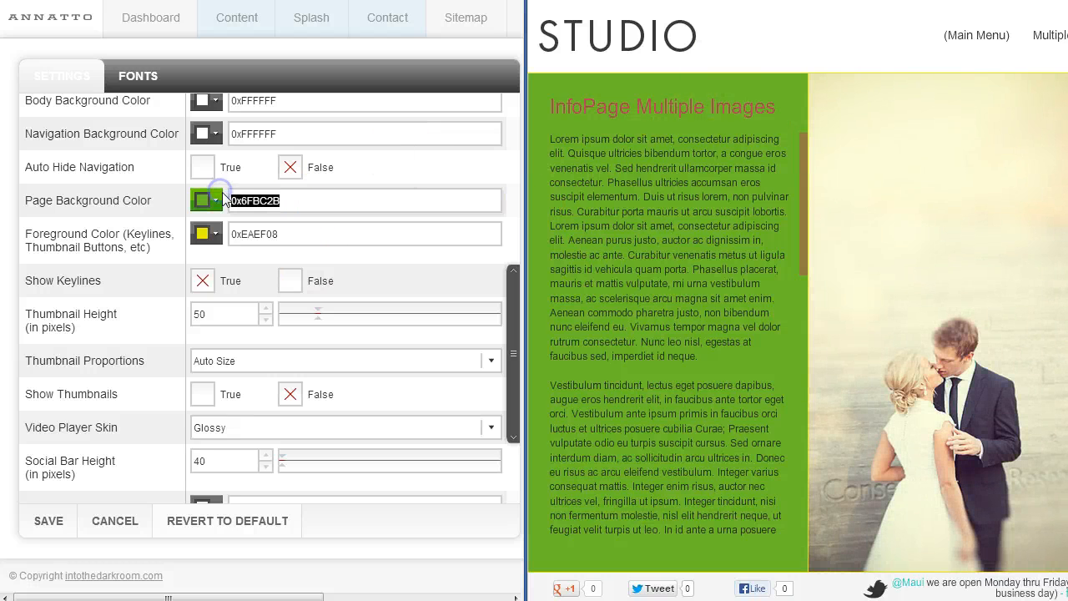
left_click(293, 233)
left_click(222, 231)
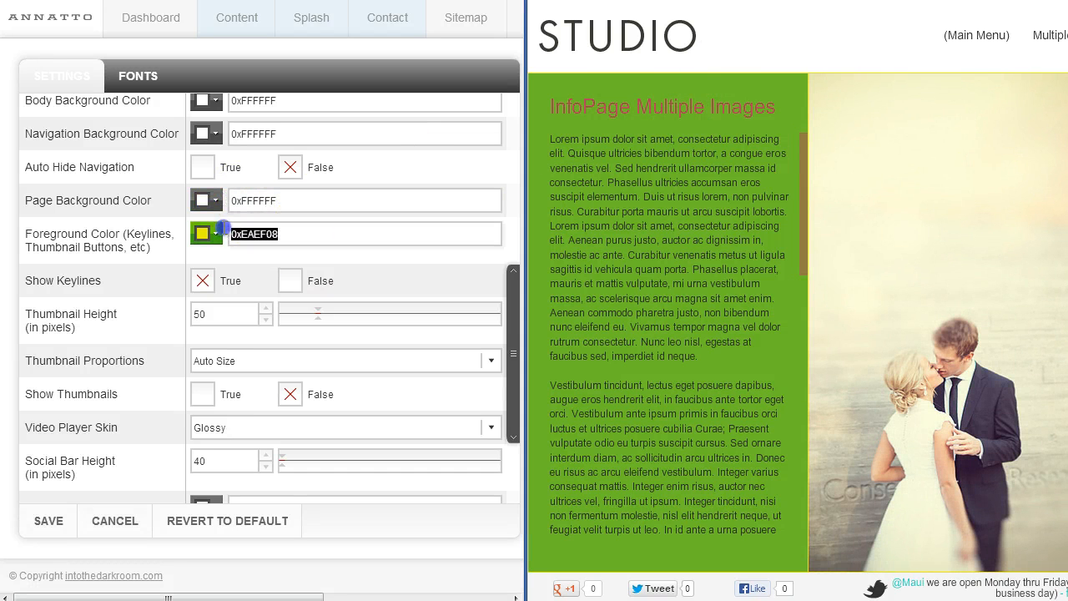
key("ctrl+v")
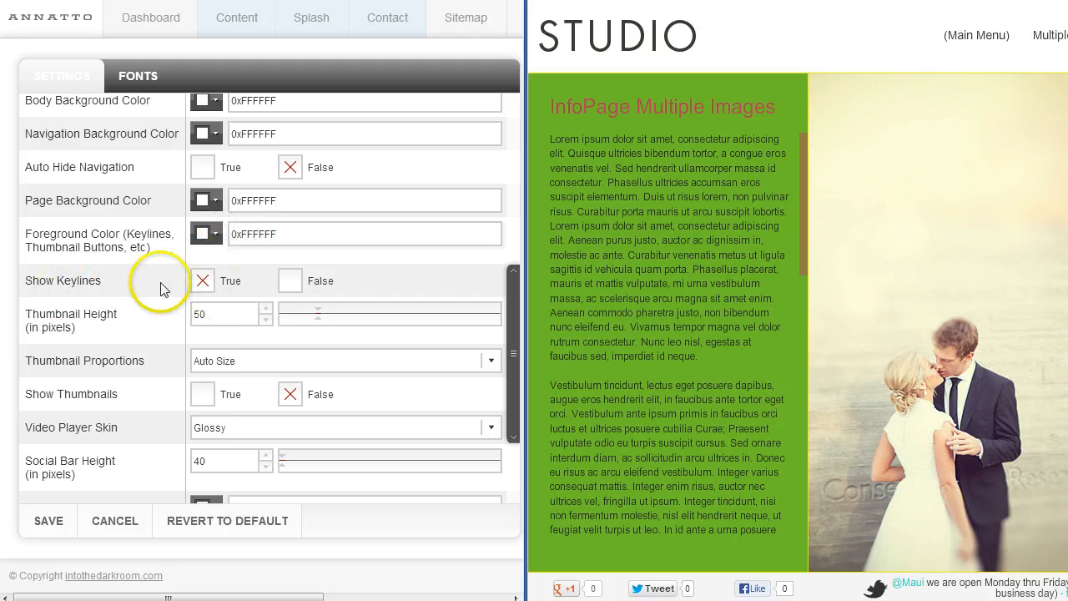
left_click(49, 521)
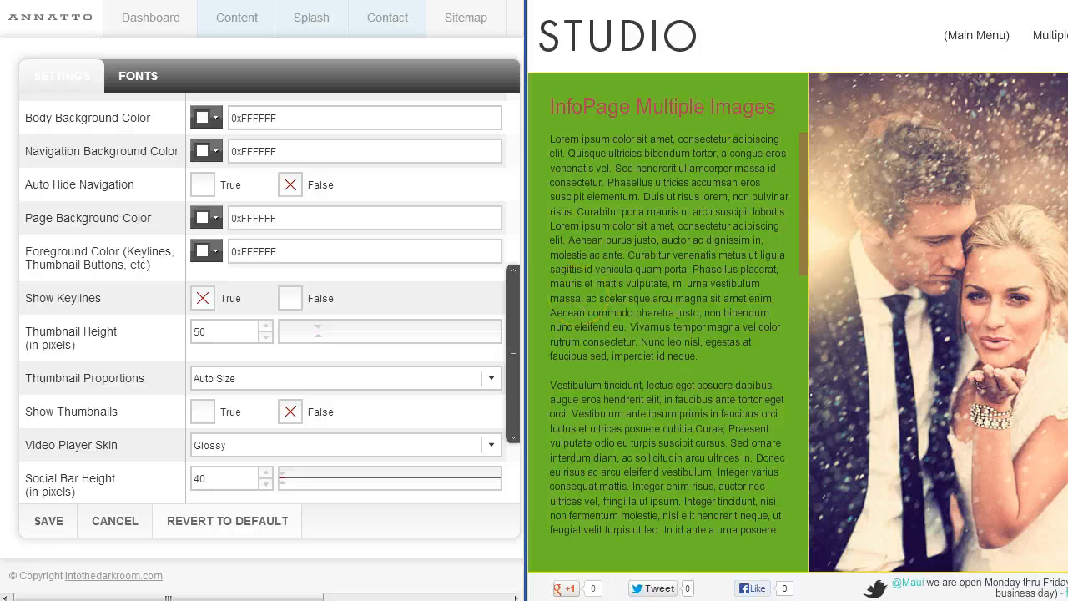
left_click(778, 260)
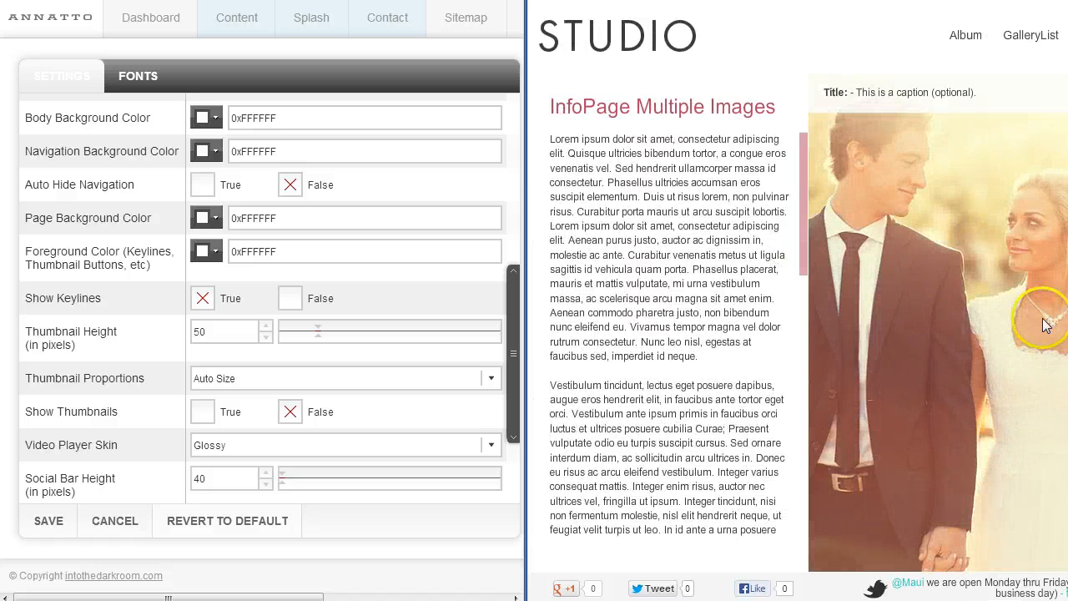
With the Album page open on the site, set Show Thumbnails to True, save, and check the thumbnail strip
left_click(967, 41)
left_click(967, 40)
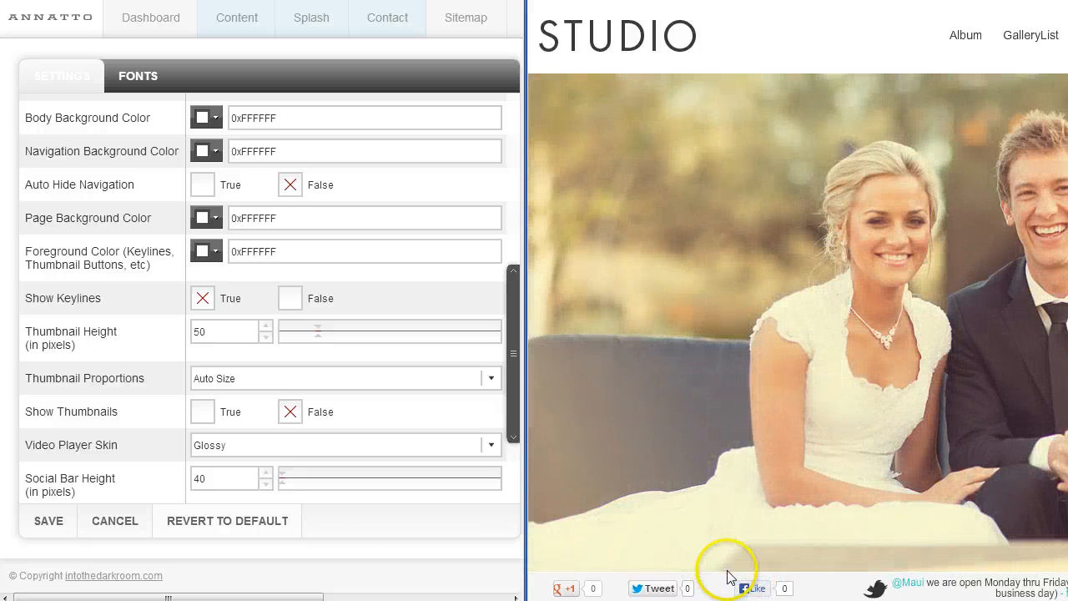
left_click(206, 418)
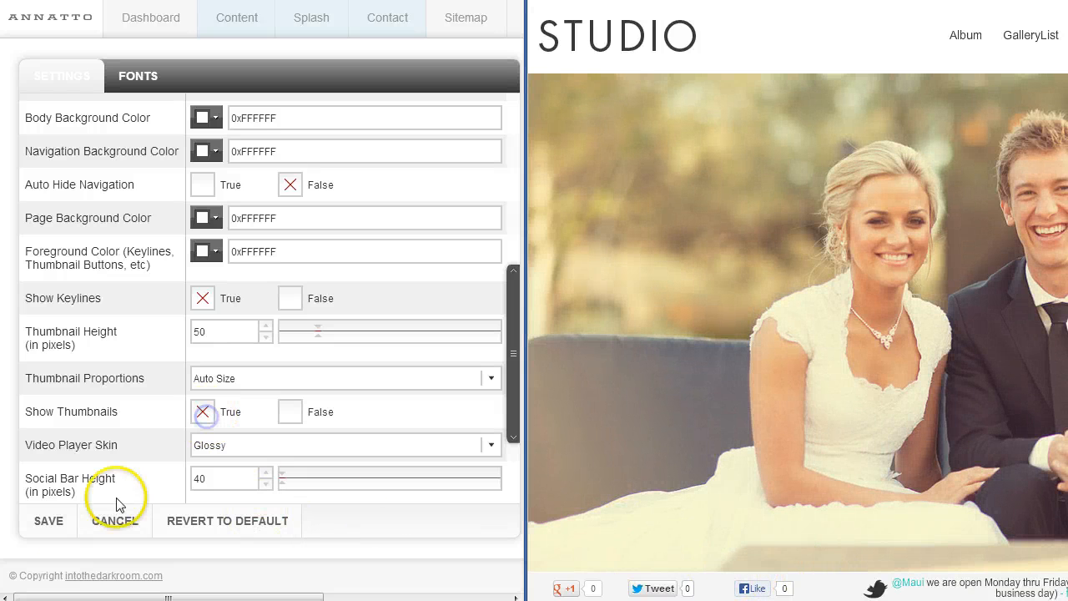
left_click(48, 521)
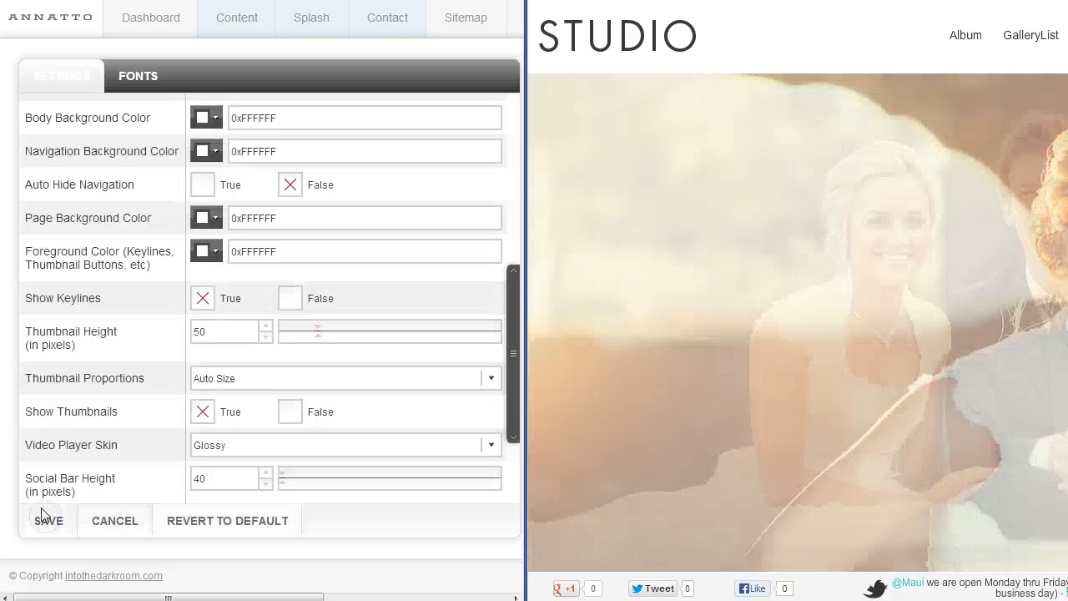
left_click(601, 27)
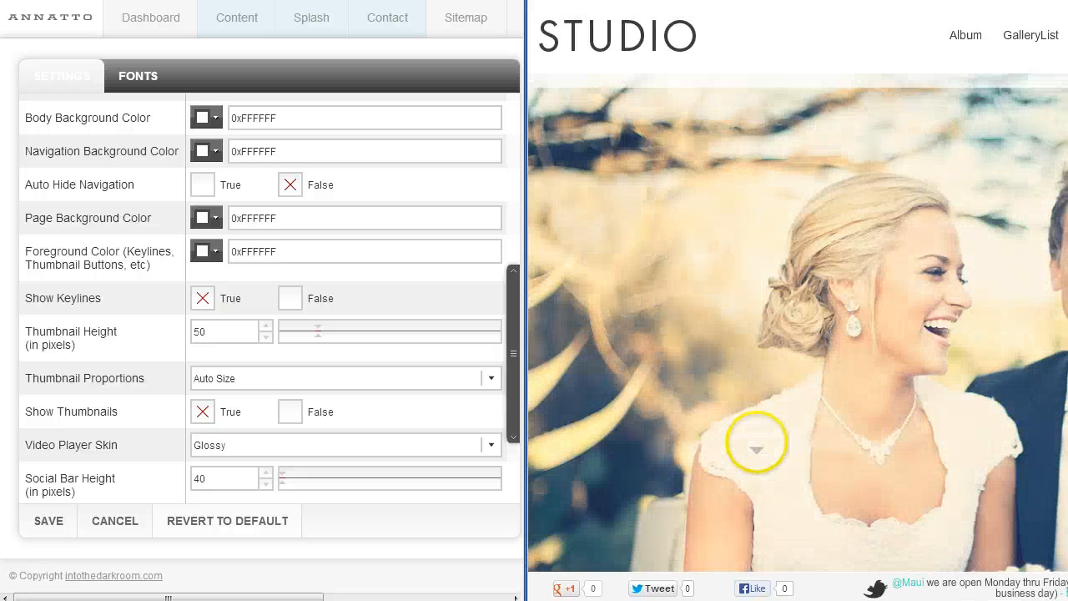
left_click(606, 539)
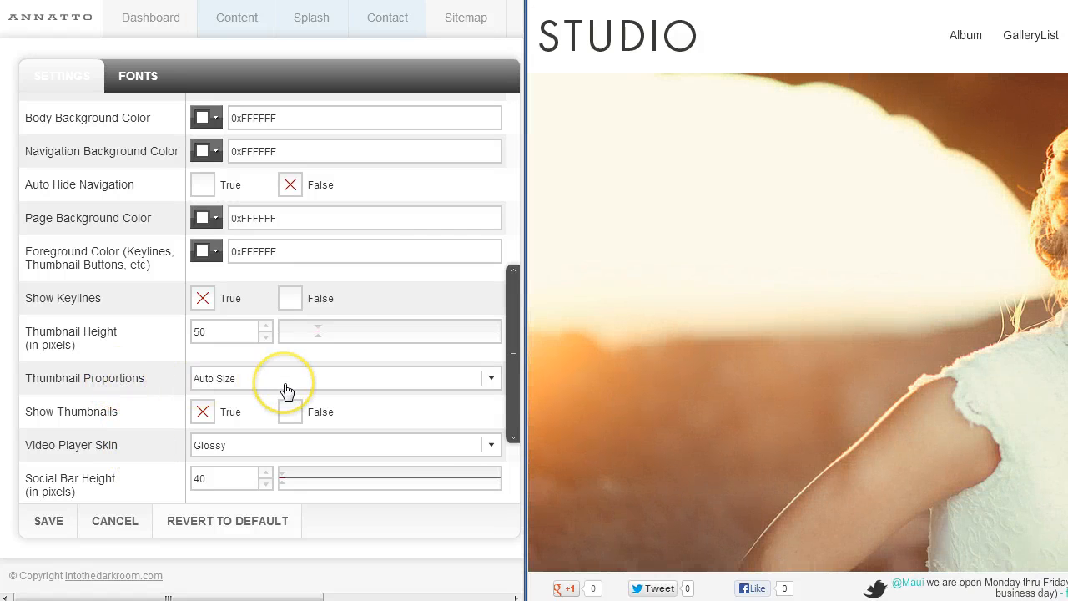
Examine the Thumbnail Proportions options and select another photo from the album's thumbnail strip on the site
left_click(492, 379)
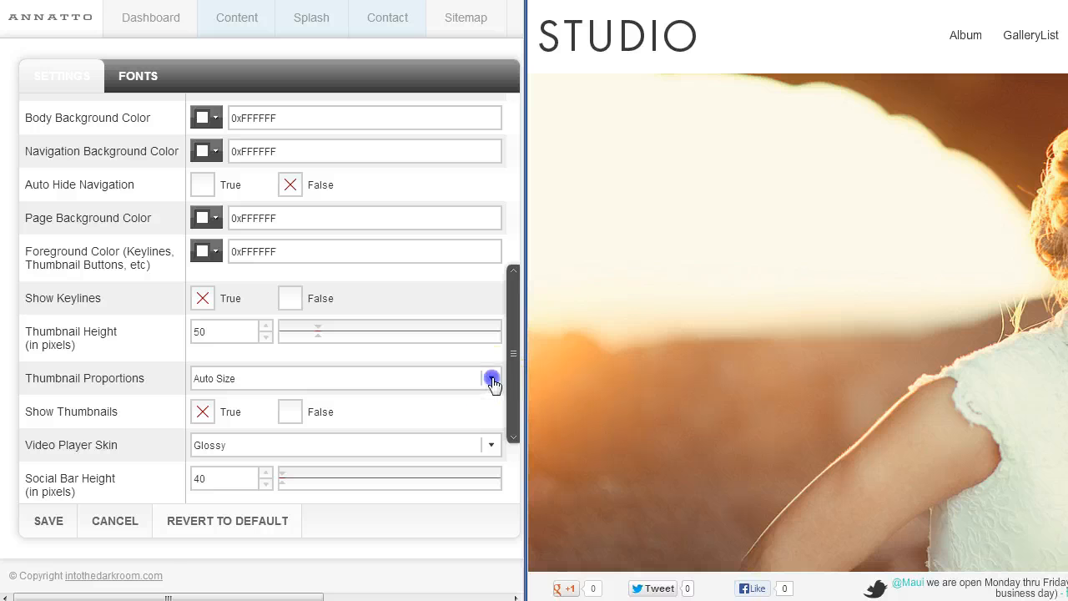
left_click(491, 379)
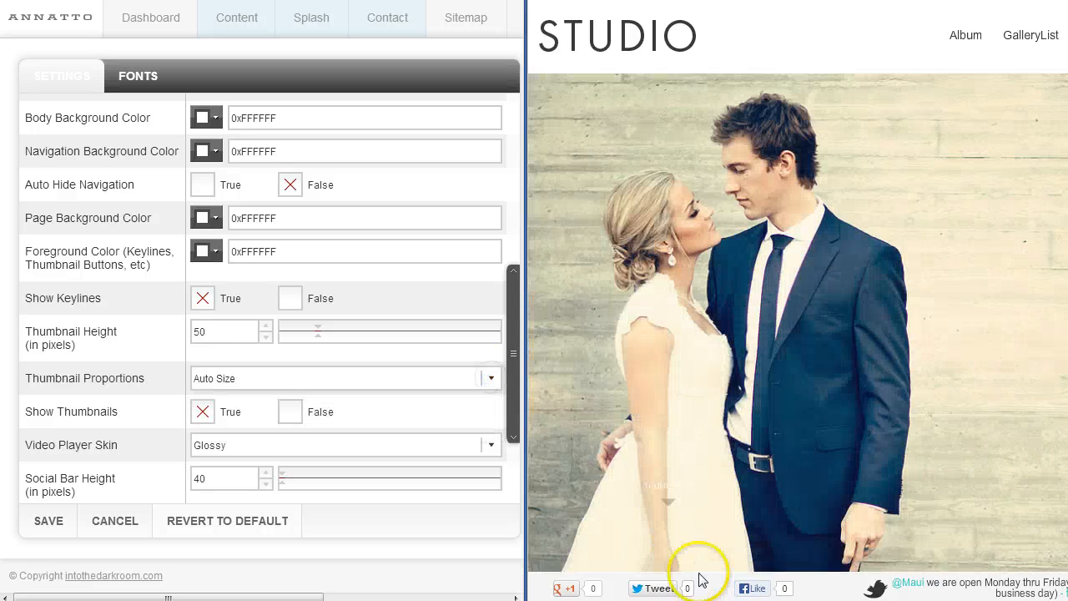
mouse_move(671, 555)
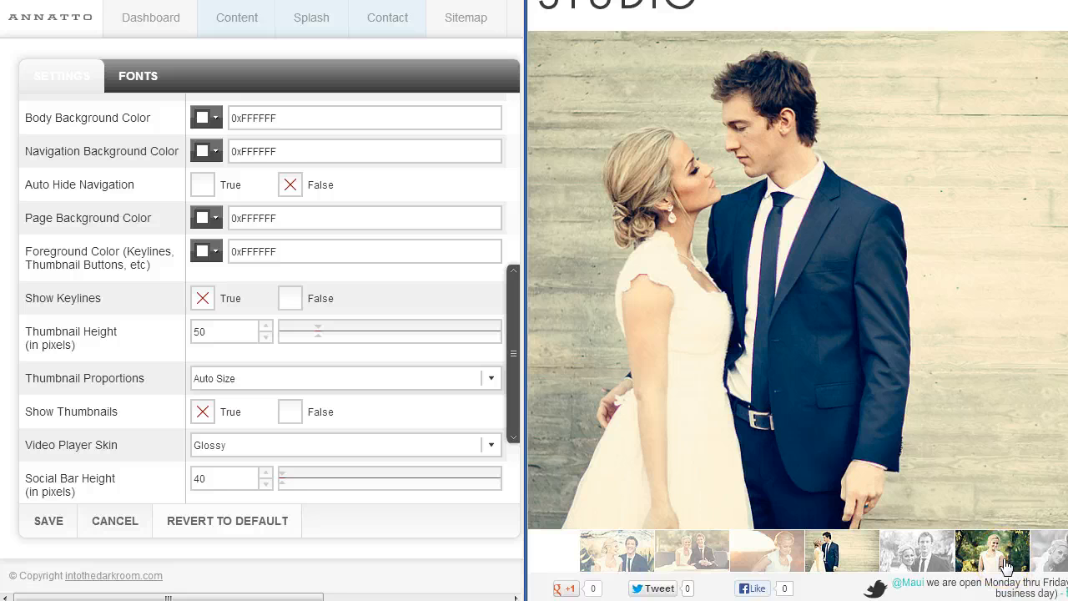
left_click(907, 545)
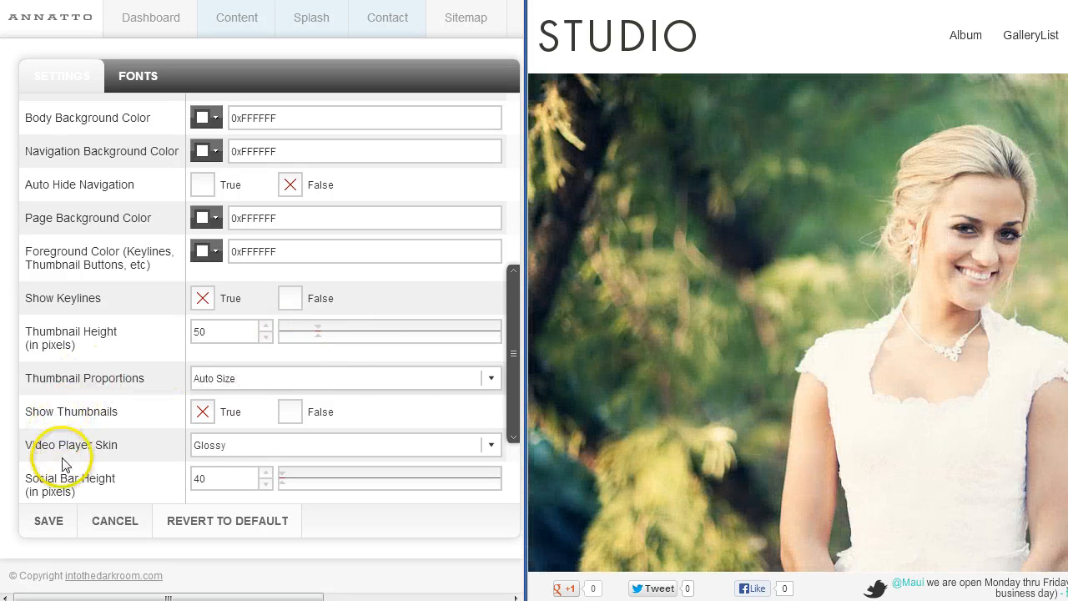
Review the remaining video player and social bar settings, and open the font settings
left_click_drag(512, 361, 506, 427)
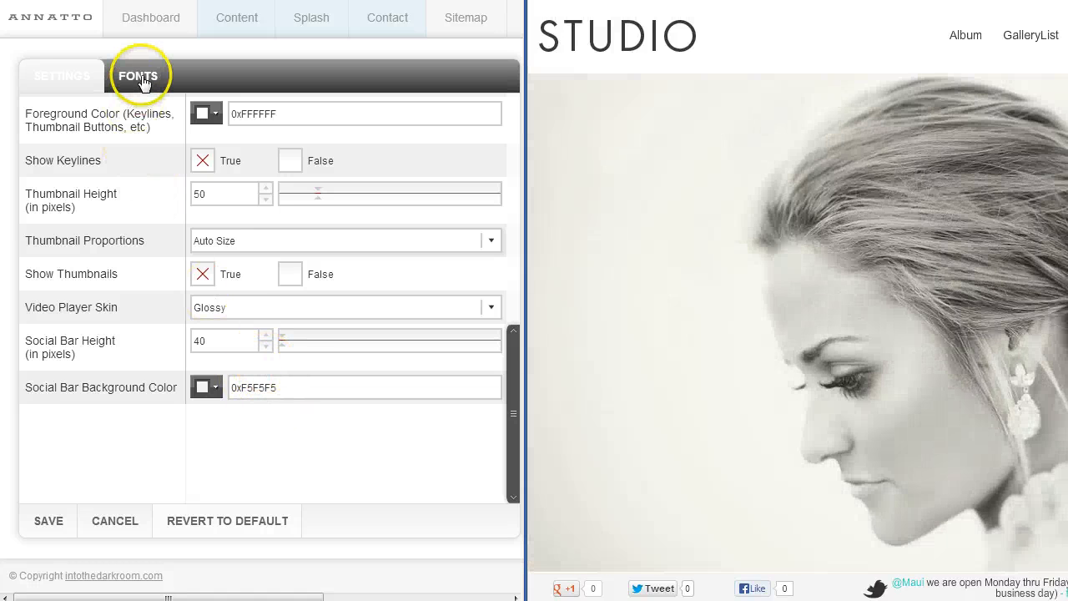
left_click(140, 77)
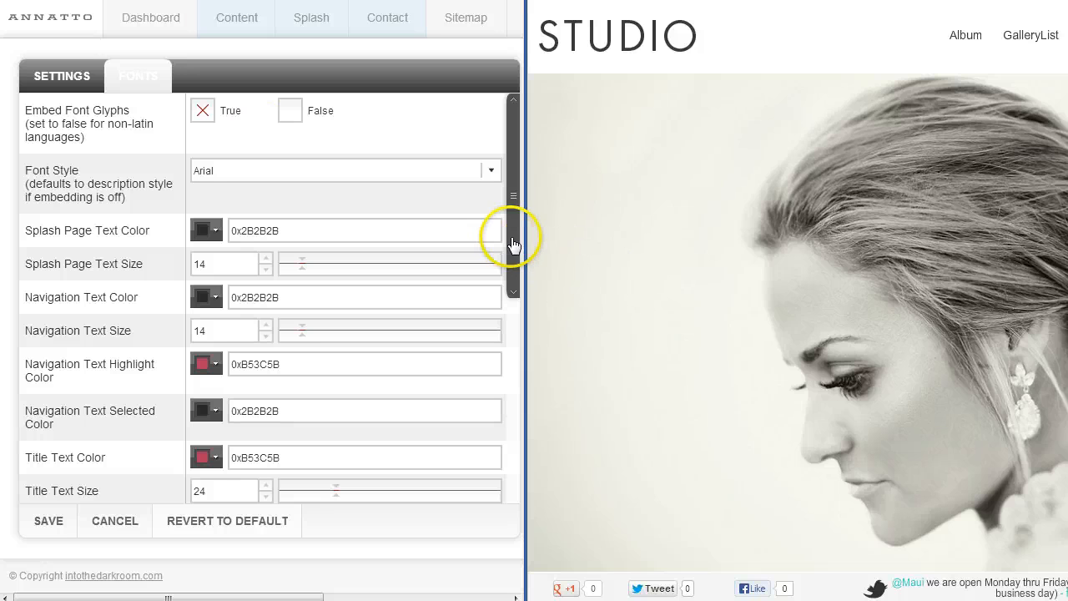
Set the Splash Page Text Color to the yellow 0xBDAF26 and save the font settings
left_click(519, 188)
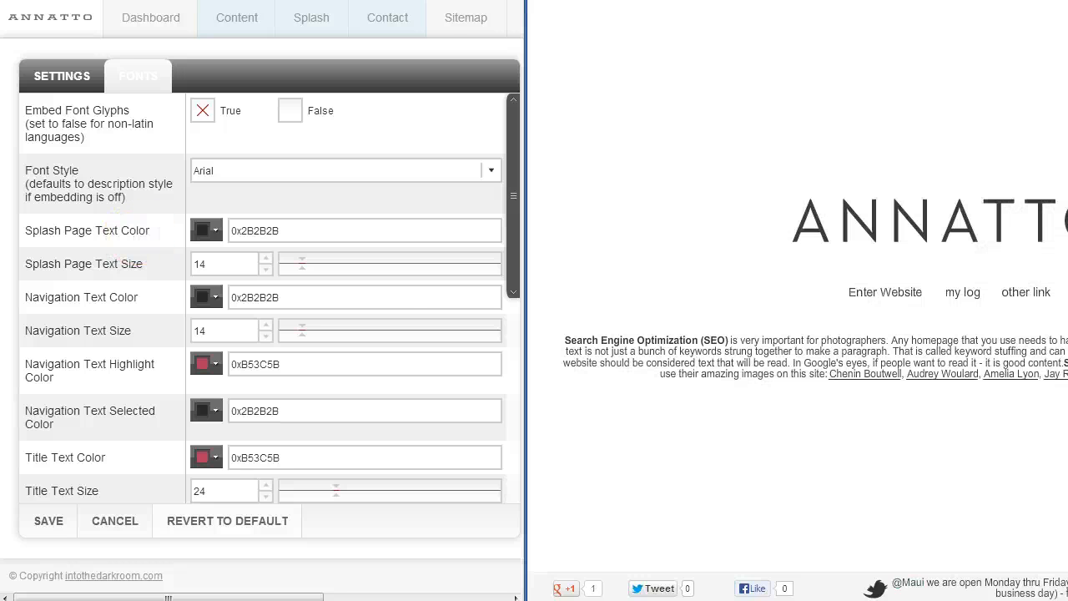
left_click(219, 235)
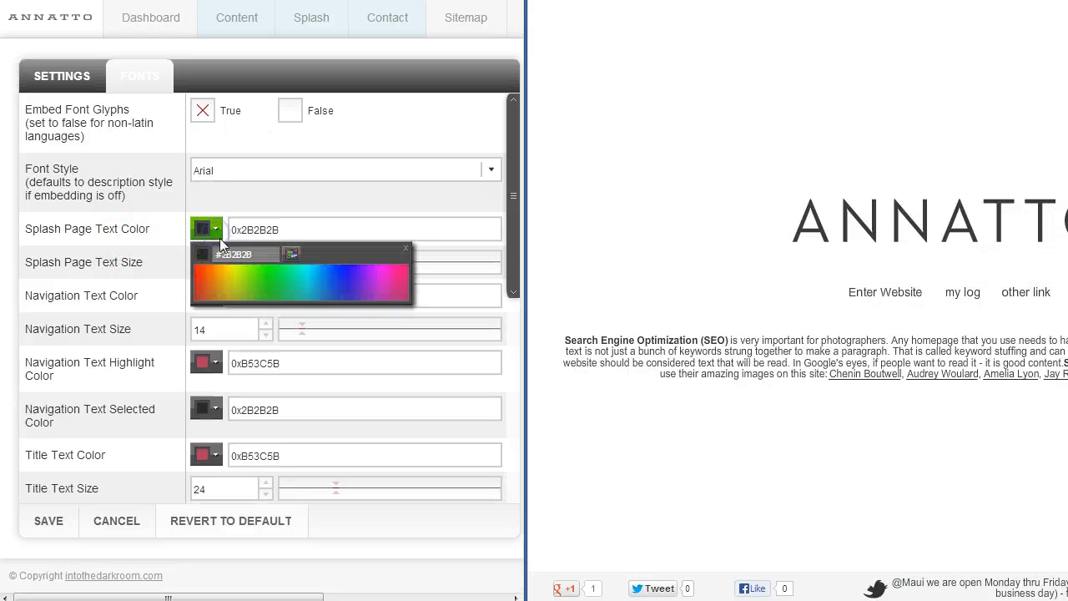
left_click(229, 294)
left_click(50, 522)
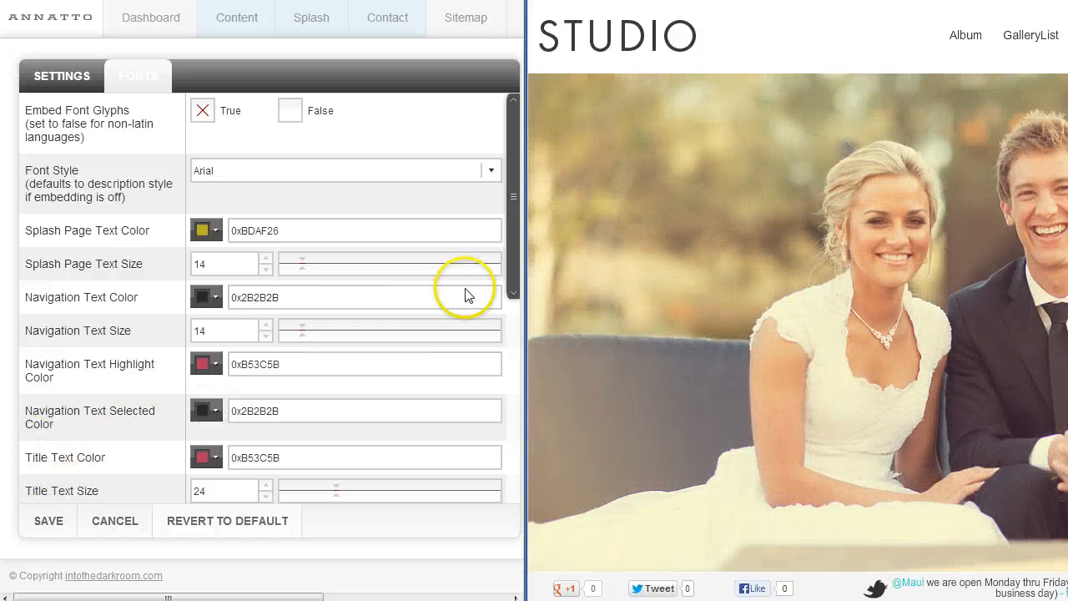
Examine the title and description font settings alongside the InfoPage Multiple Images page and the splash page text
left_click_drag(514, 265, 504, 357)
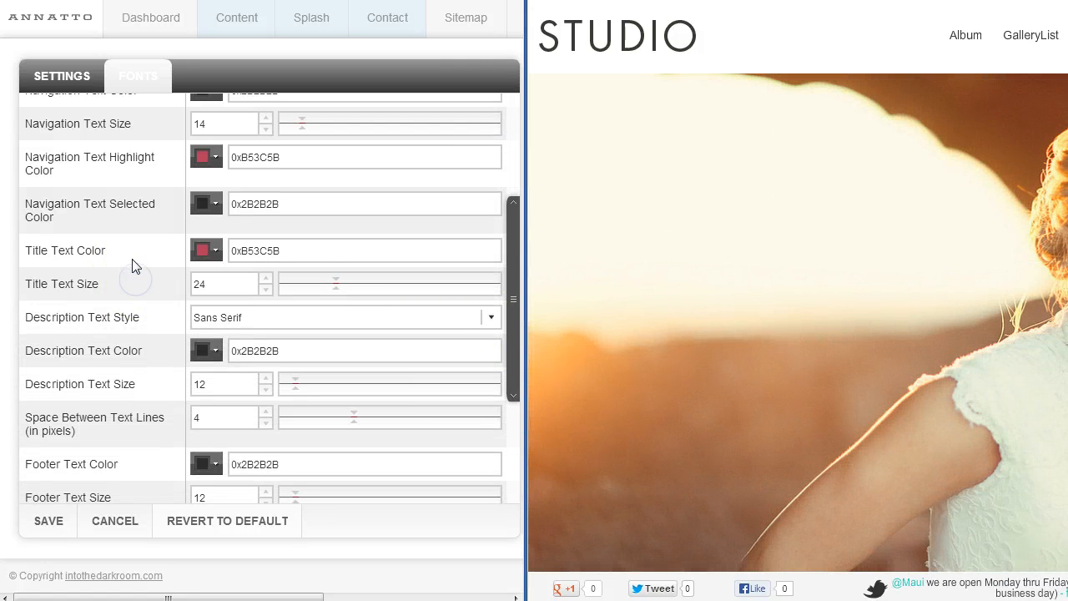
left_click(973, 42)
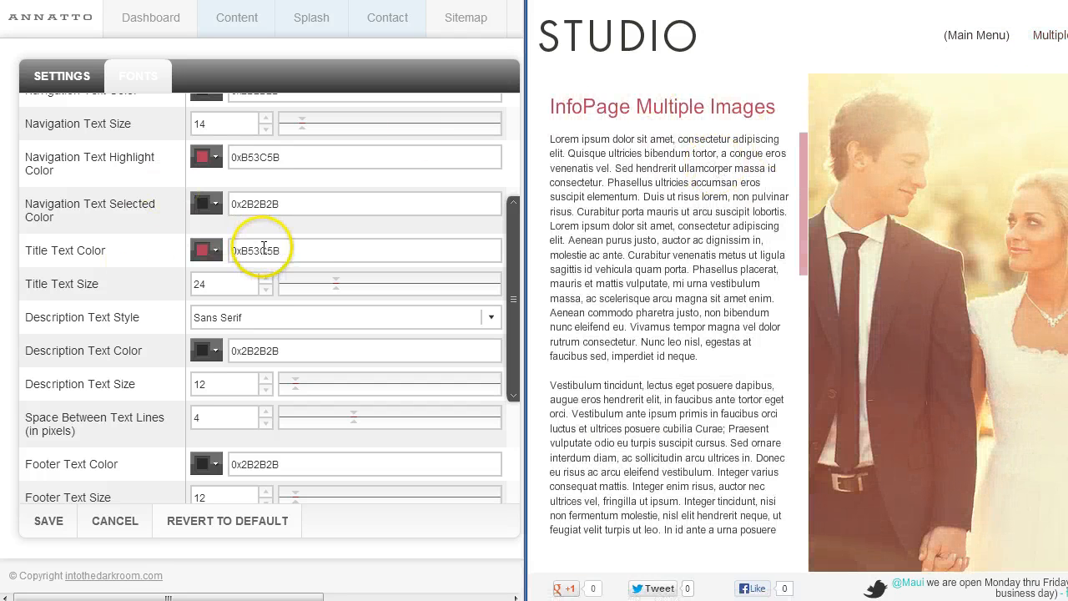
left_click_drag(288, 250, 230, 248)
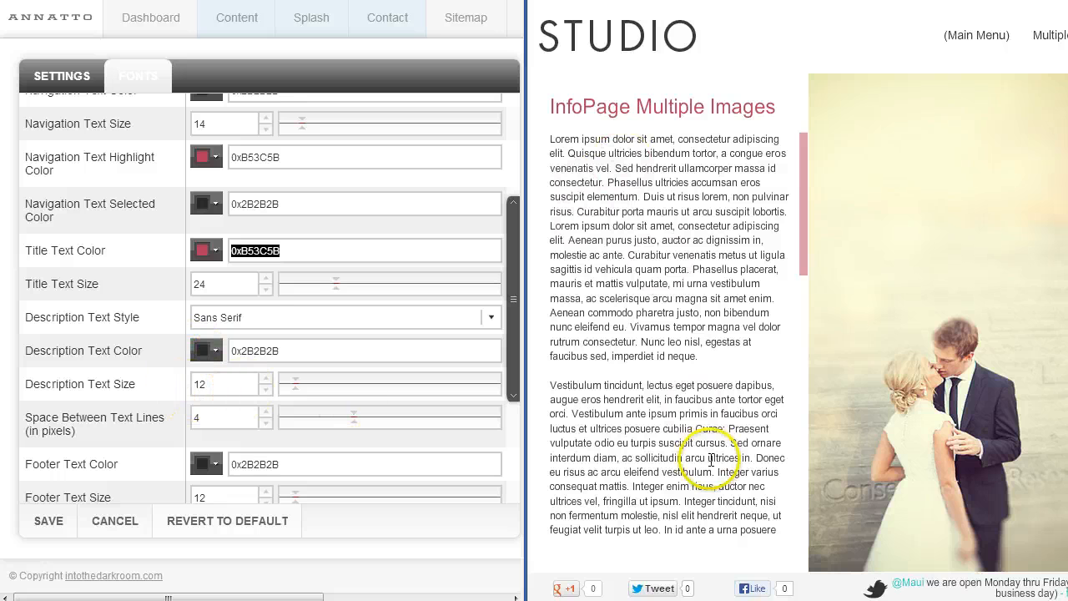
left_click_drag(707, 458, 586, 211)
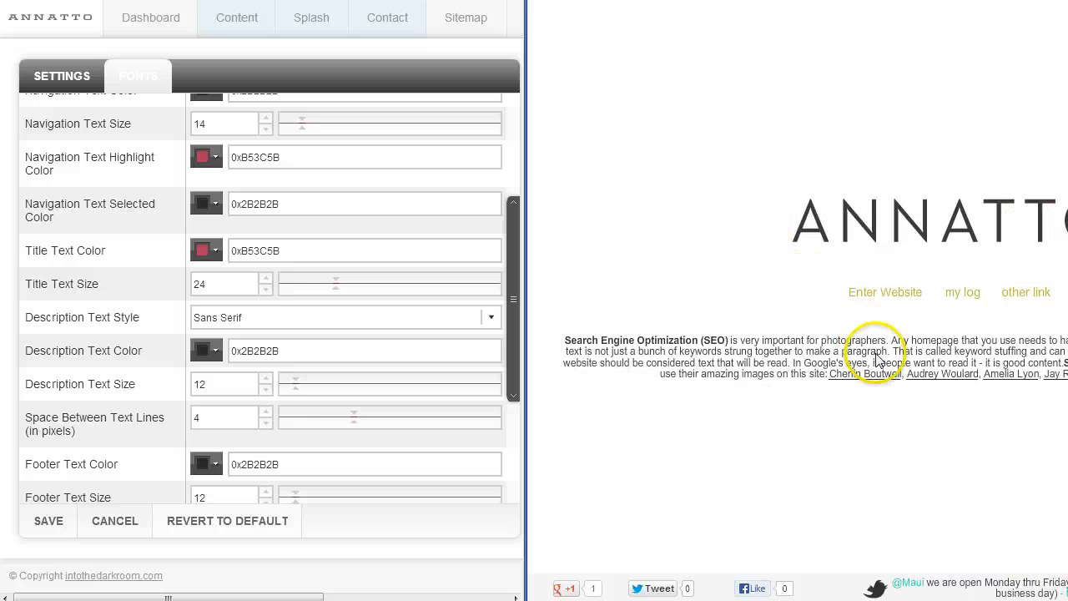
left_click(633, 343)
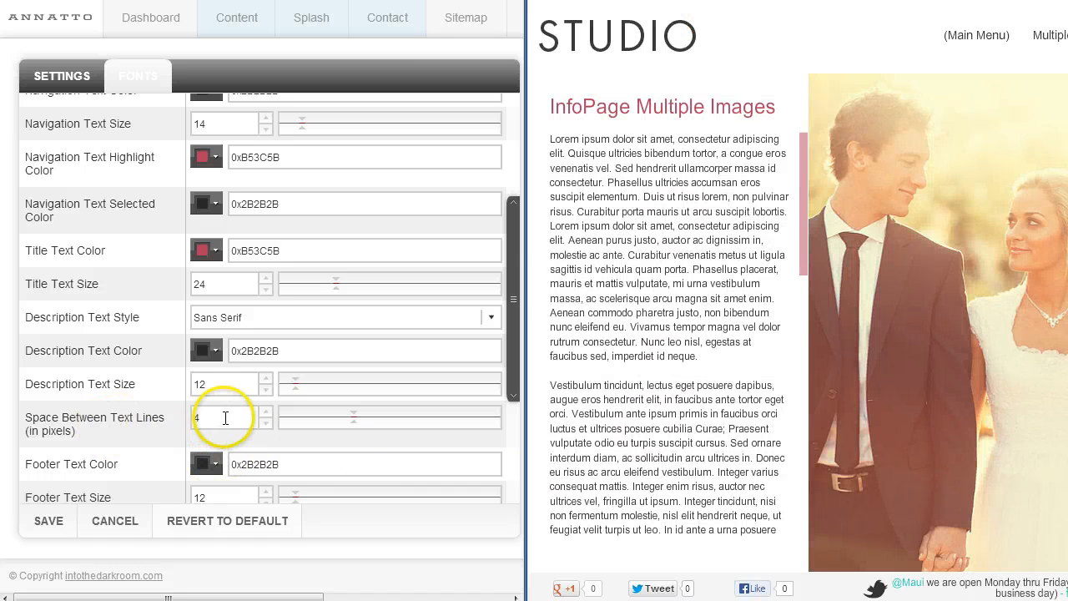
mouse_move(548, 247)
left_mouse_down()
mouse_move(665, 241)
mouse_move(570, 255)
left_mouse_up()
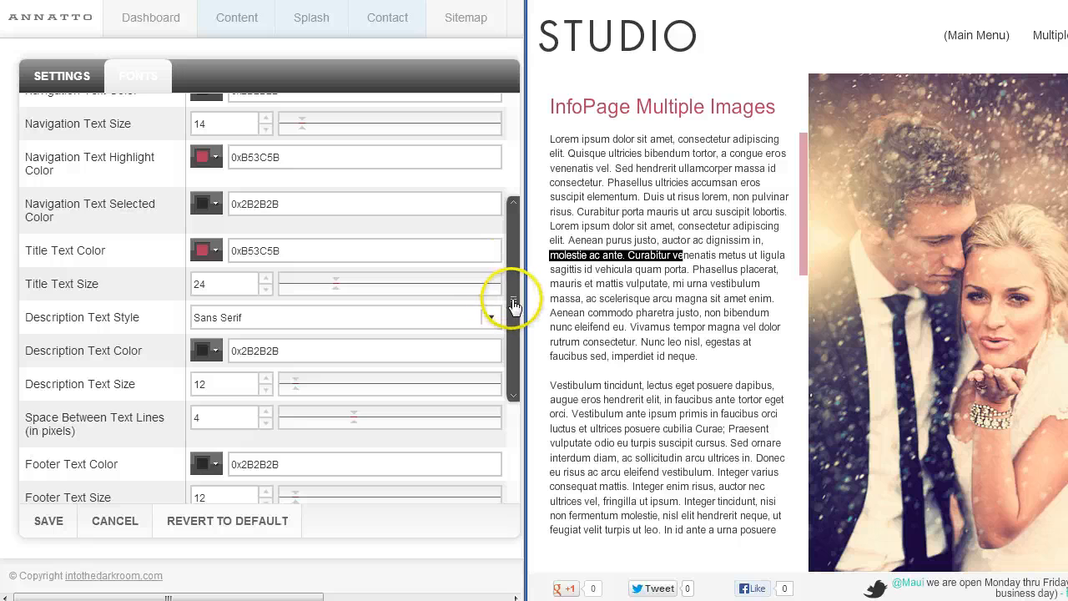
Examine the footer and social bar font settings and compare the footer text color with the copyright text on the site's Contact page
left_click_drag(517, 328, 513, 425)
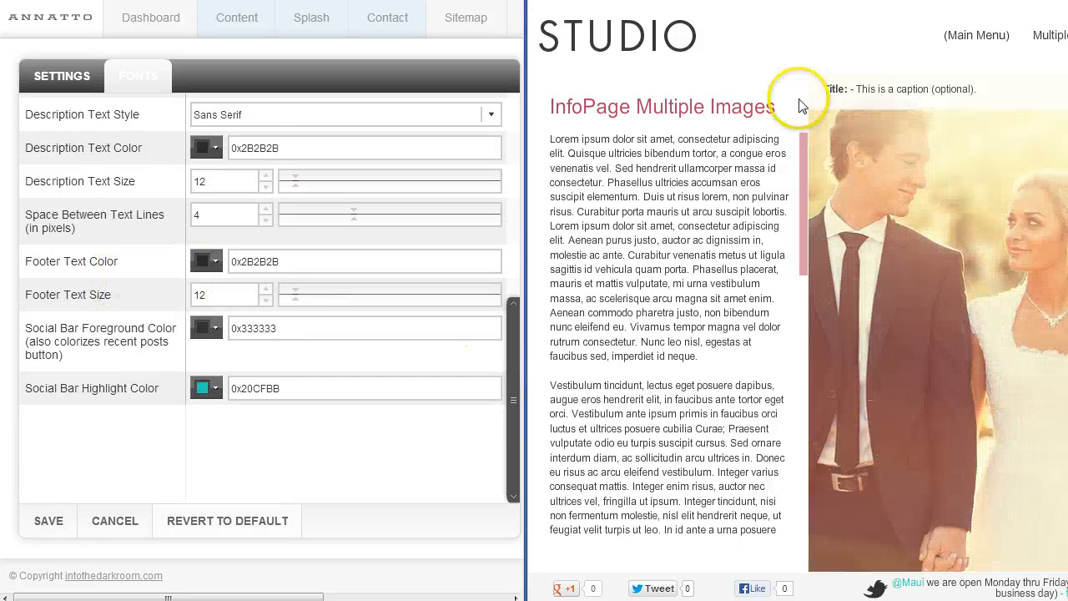
left_click(962, 38)
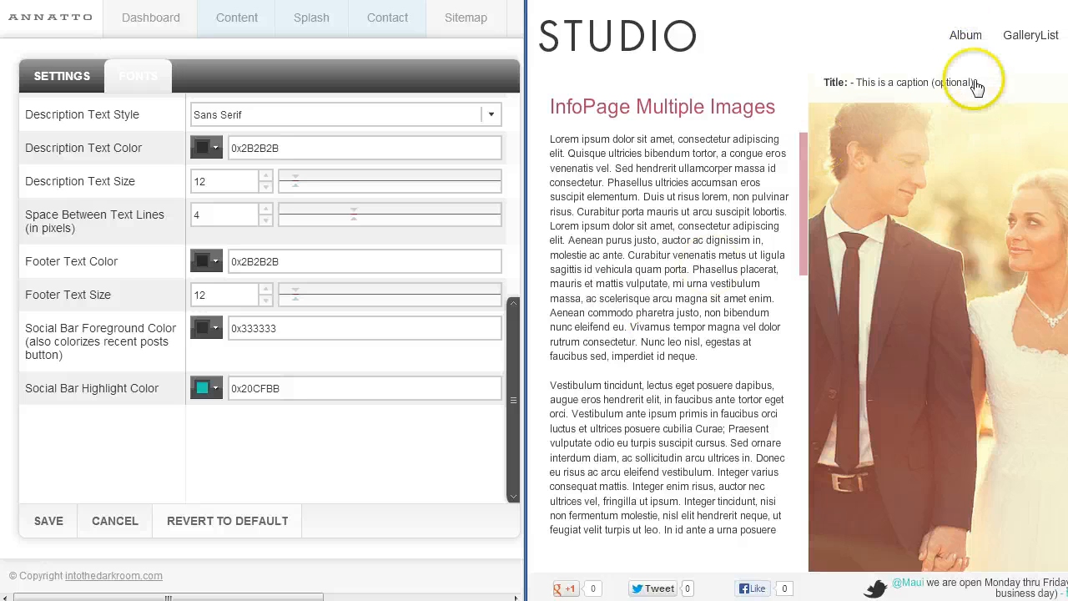
left_click(973, 35)
left_click(1067, 36)
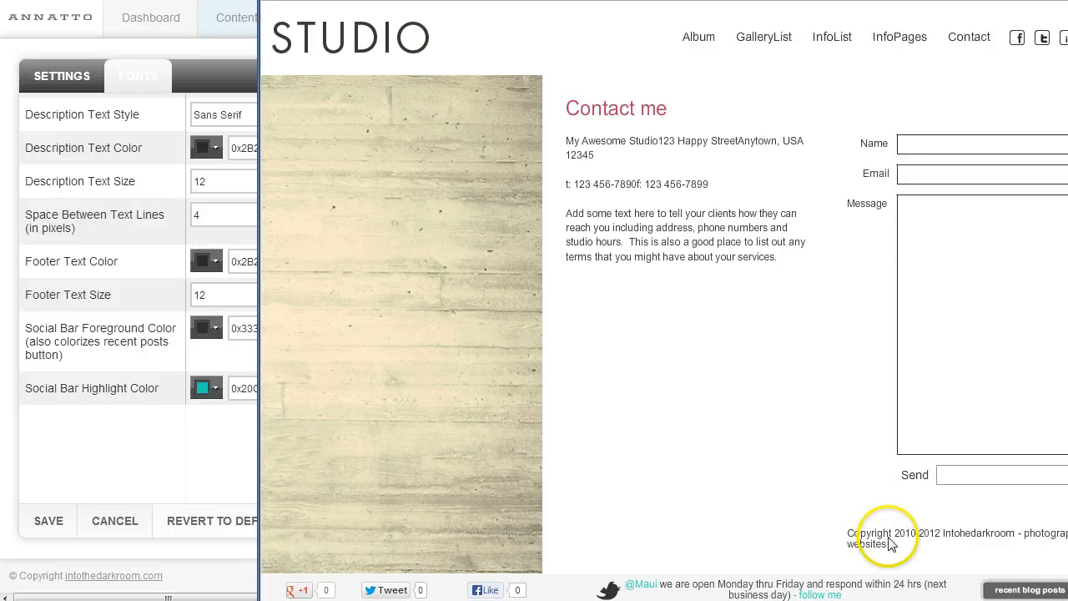
left_click_drag(751, 0, 1002, 1)
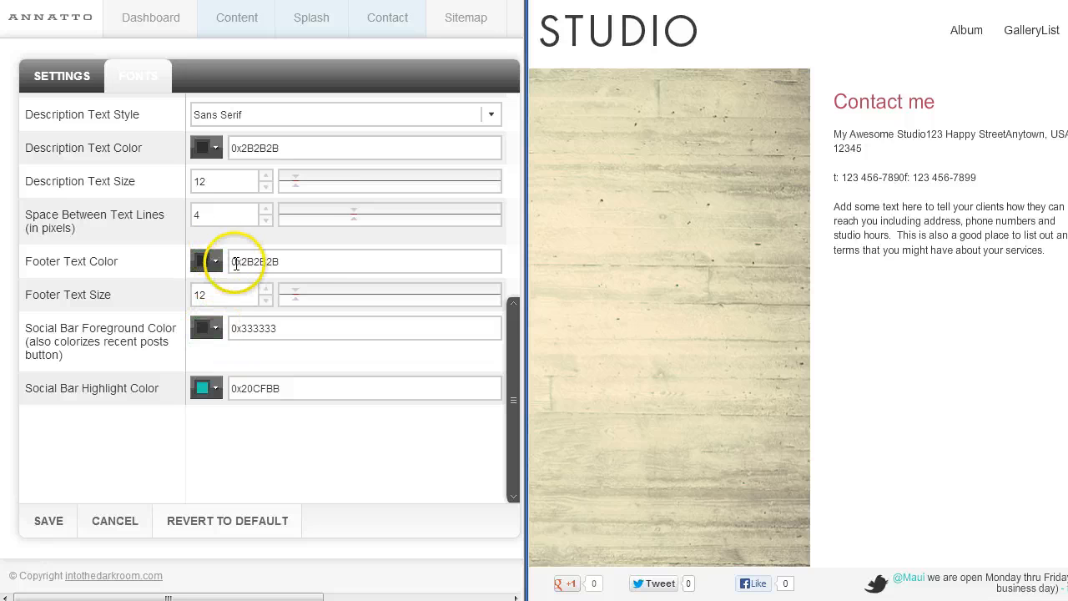
left_click_drag(288, 262, 220, 257)
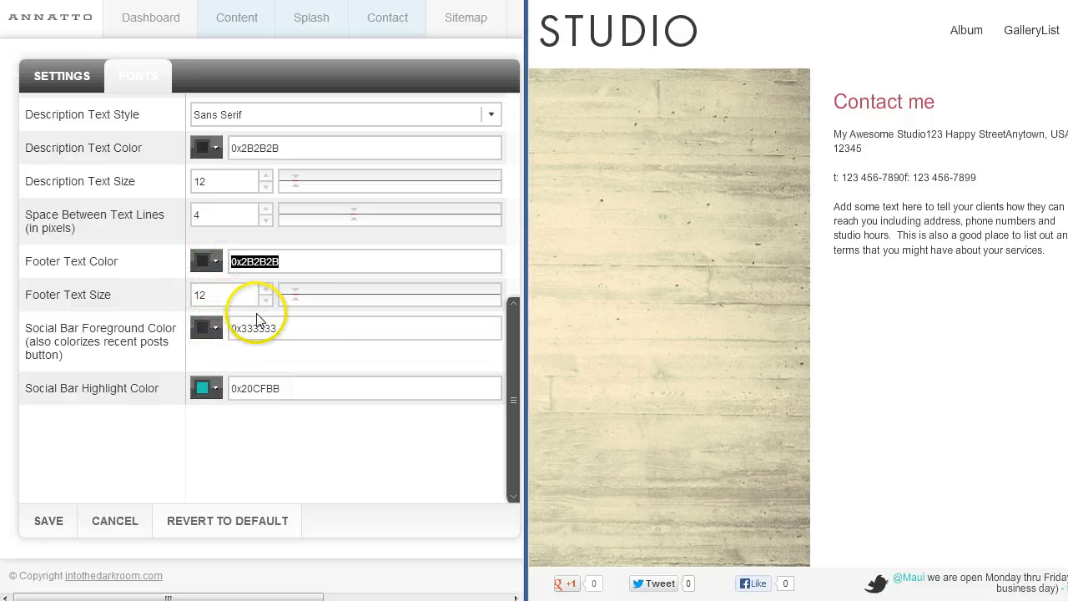